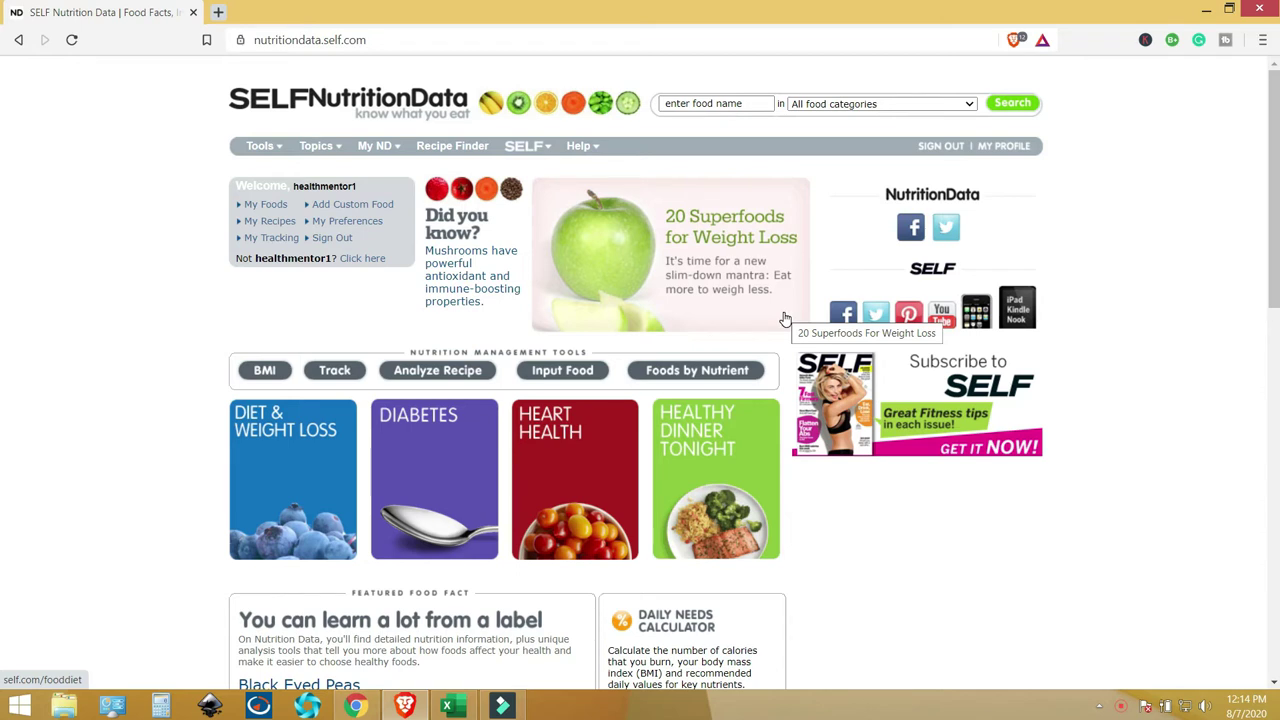
- Search the foods for 'bee' and narrow the results to Beef Products
left_click(682, 103)
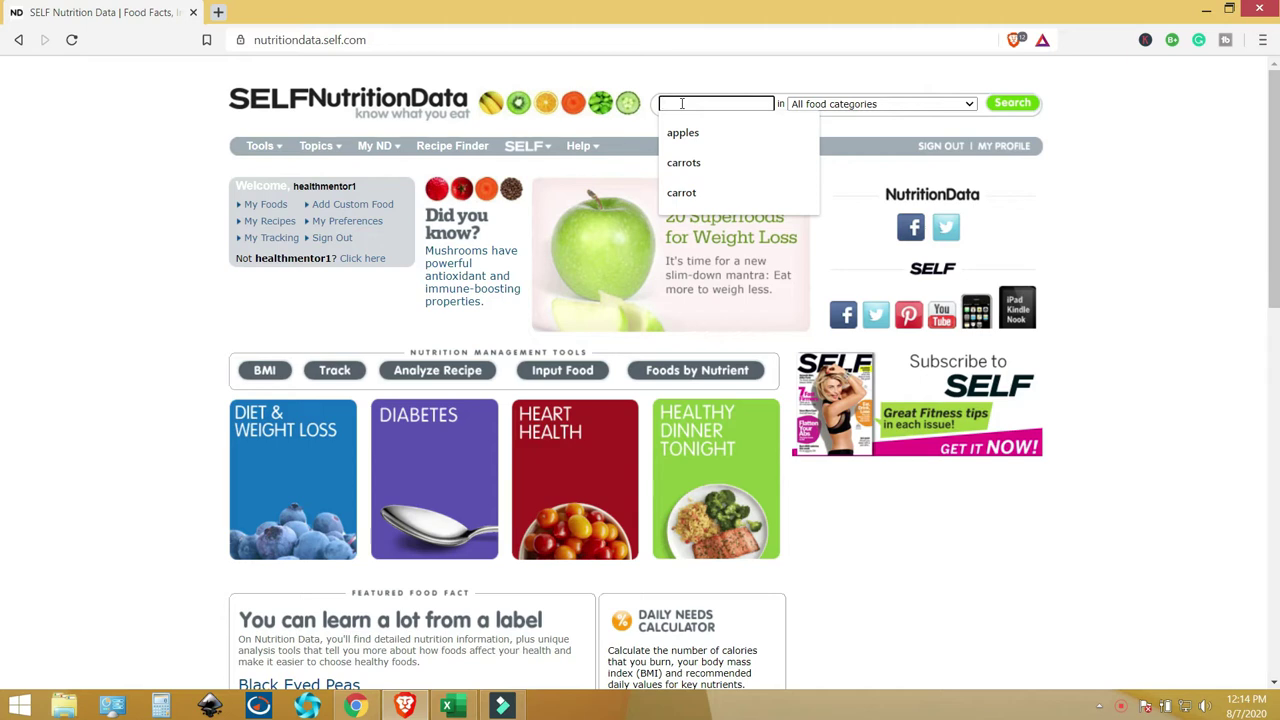
type("beef")
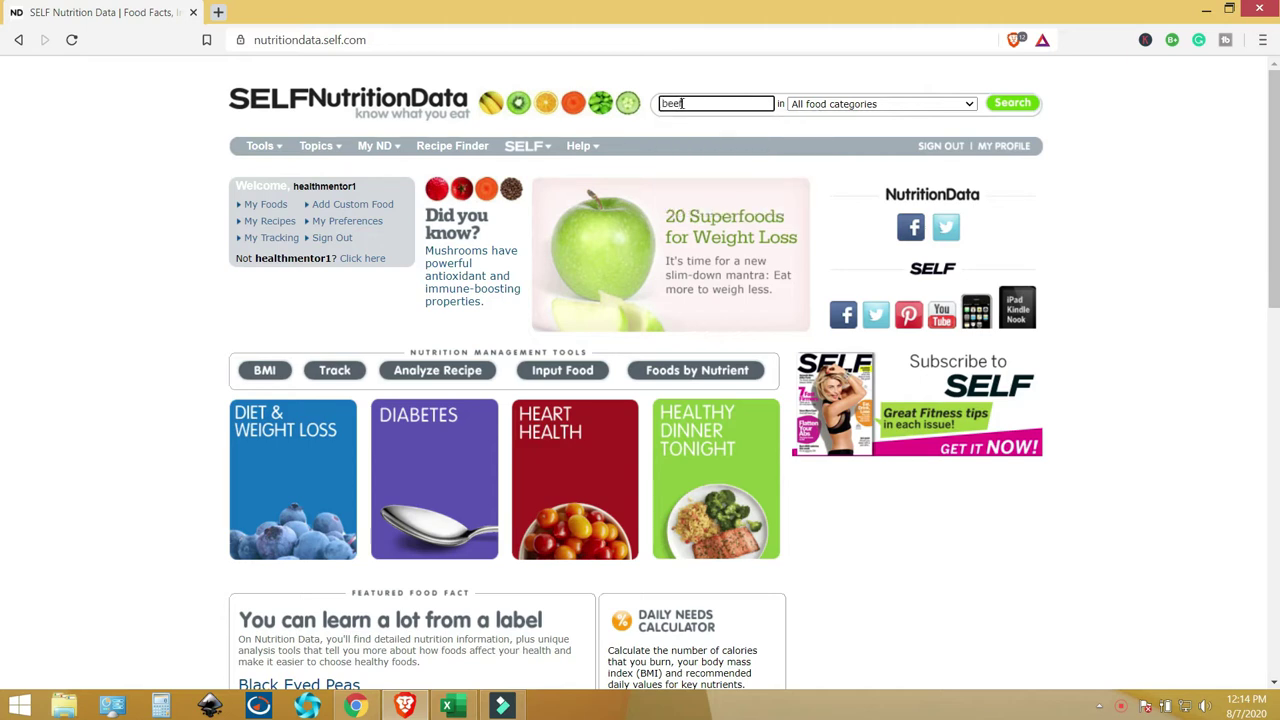
key("Return")
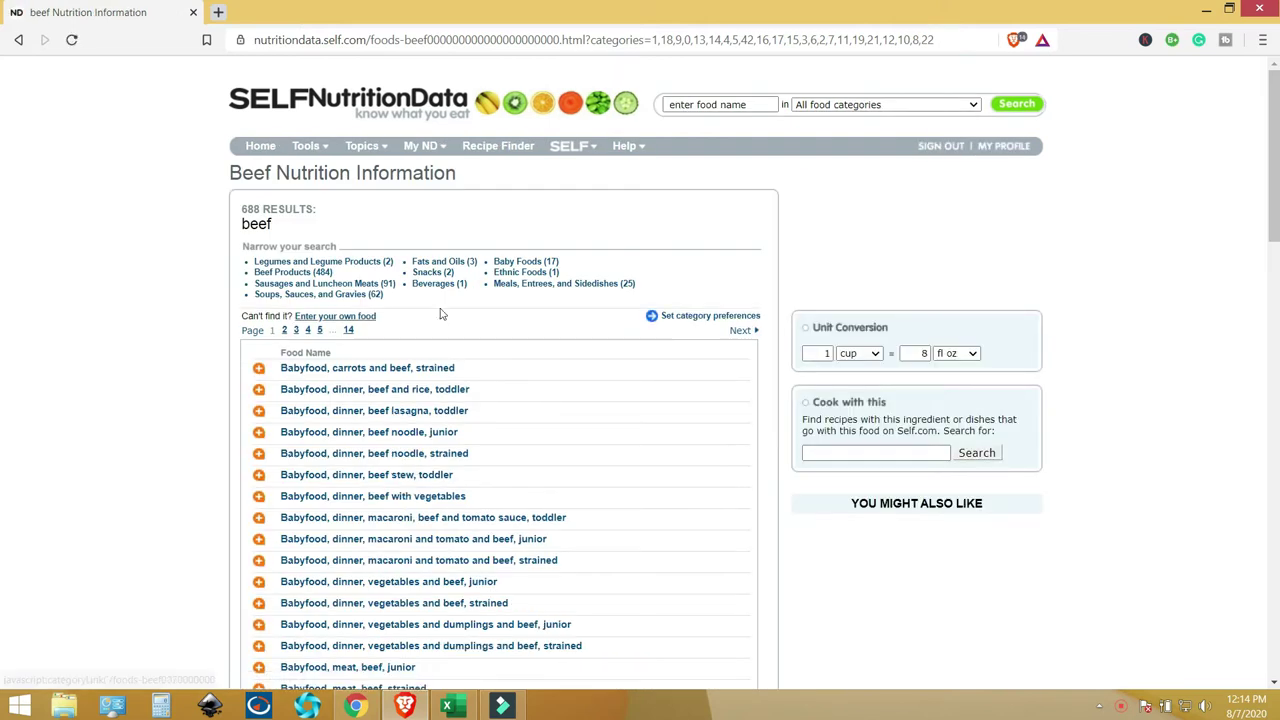
left_click(290, 272)
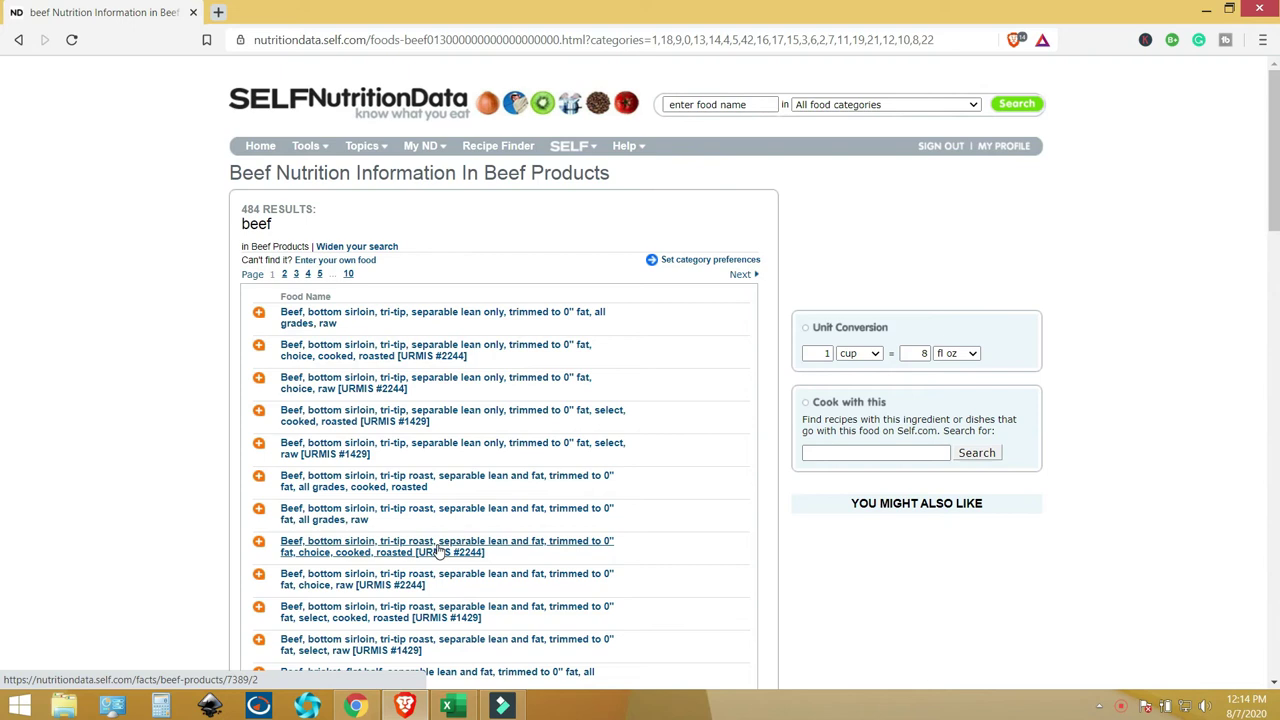
- Add the raw choice brisket flat half, lean only, to My Tracking
scroll(440, 550, "down", 2)
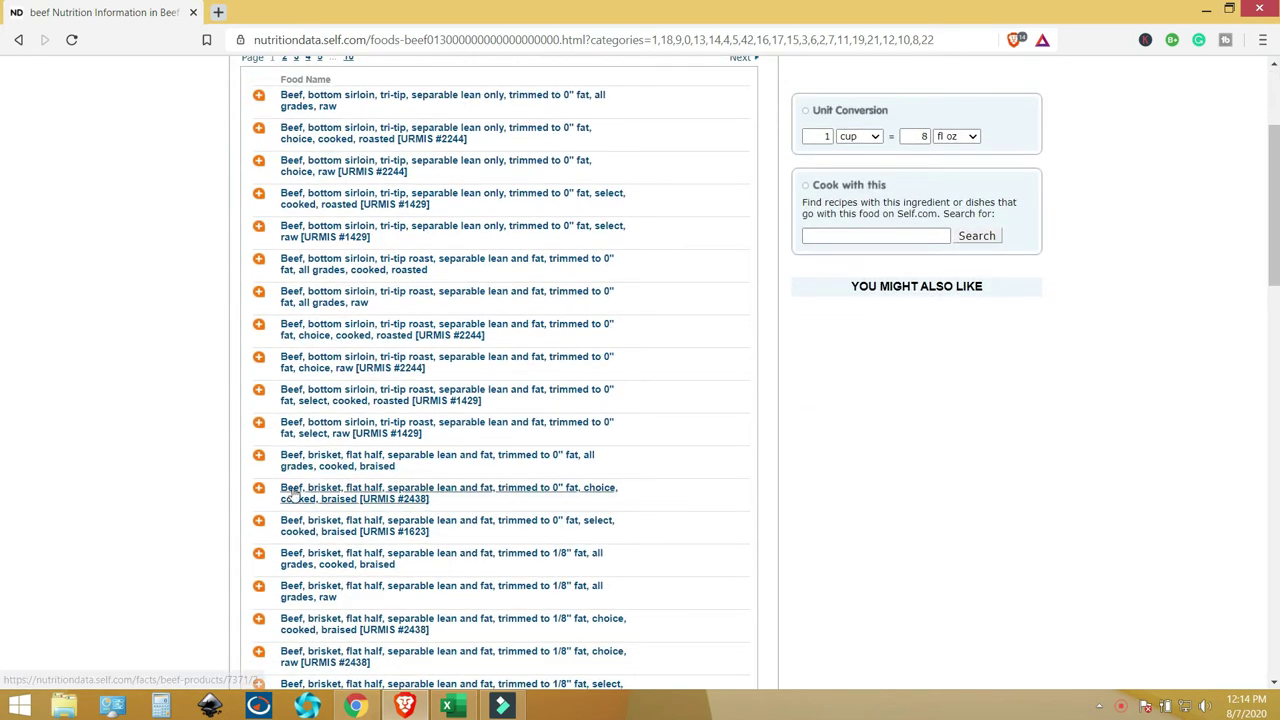
scroll(293, 494, "down", 5)
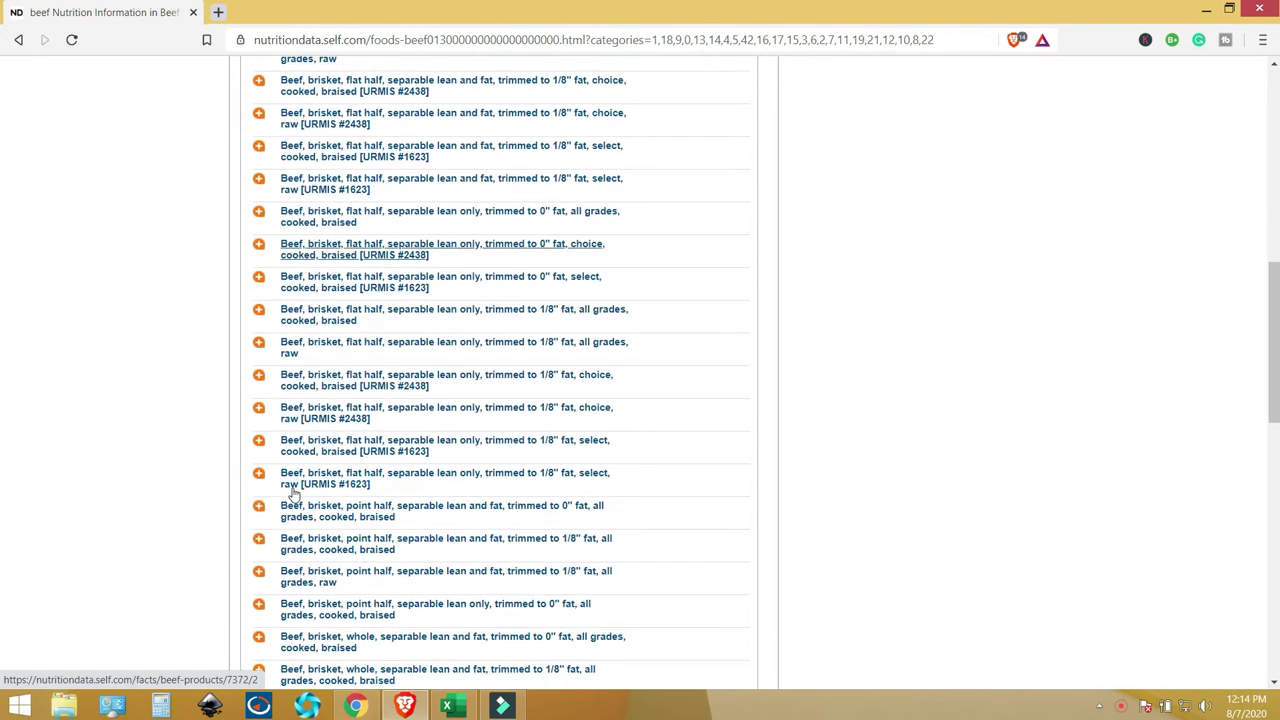
left_click(259, 403)
left_click(297, 415)
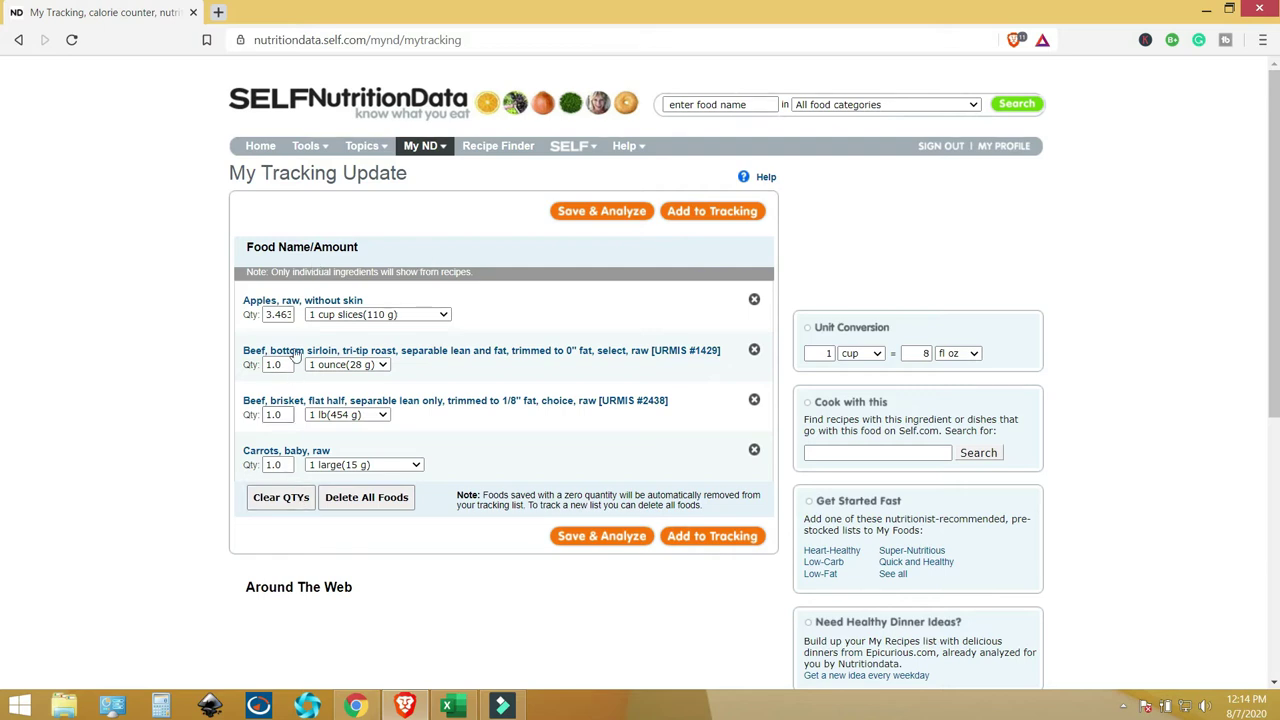
- Set the apples to quantity 1 with a 1 medium (3" dia) serving
left_click(348, 316)
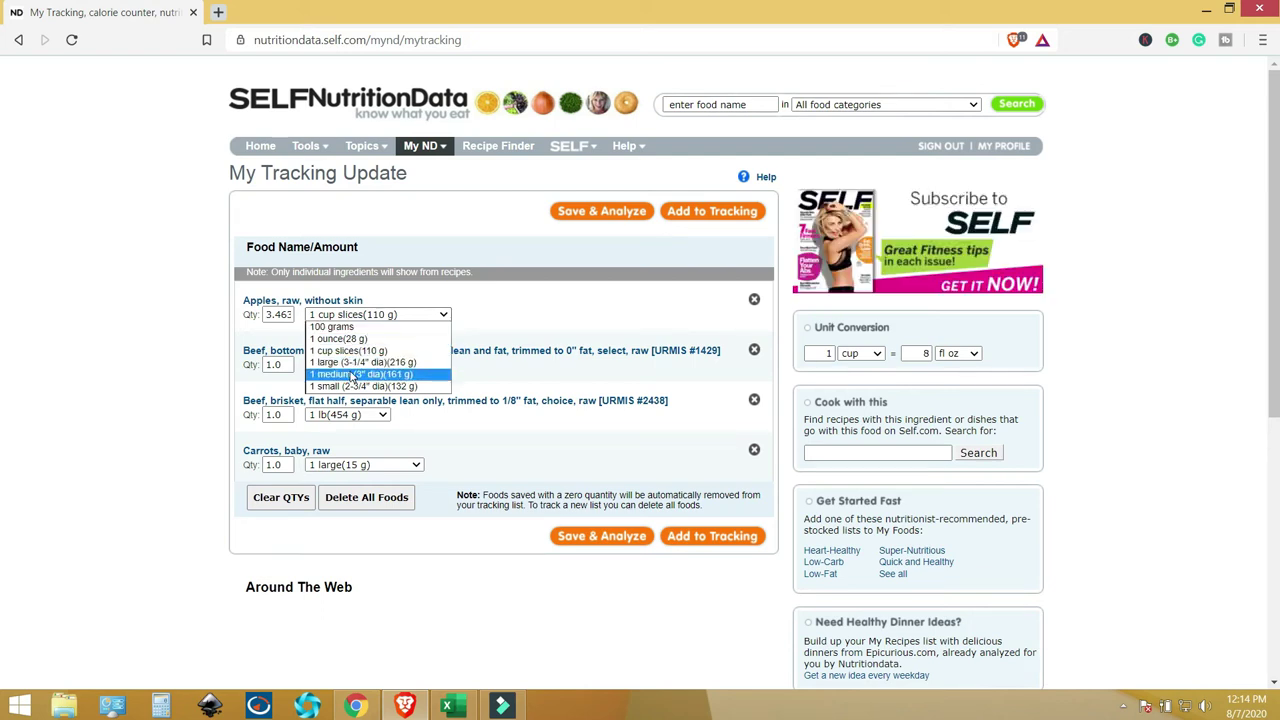
double_click(281, 314)
type("1")
left_click(330, 315)
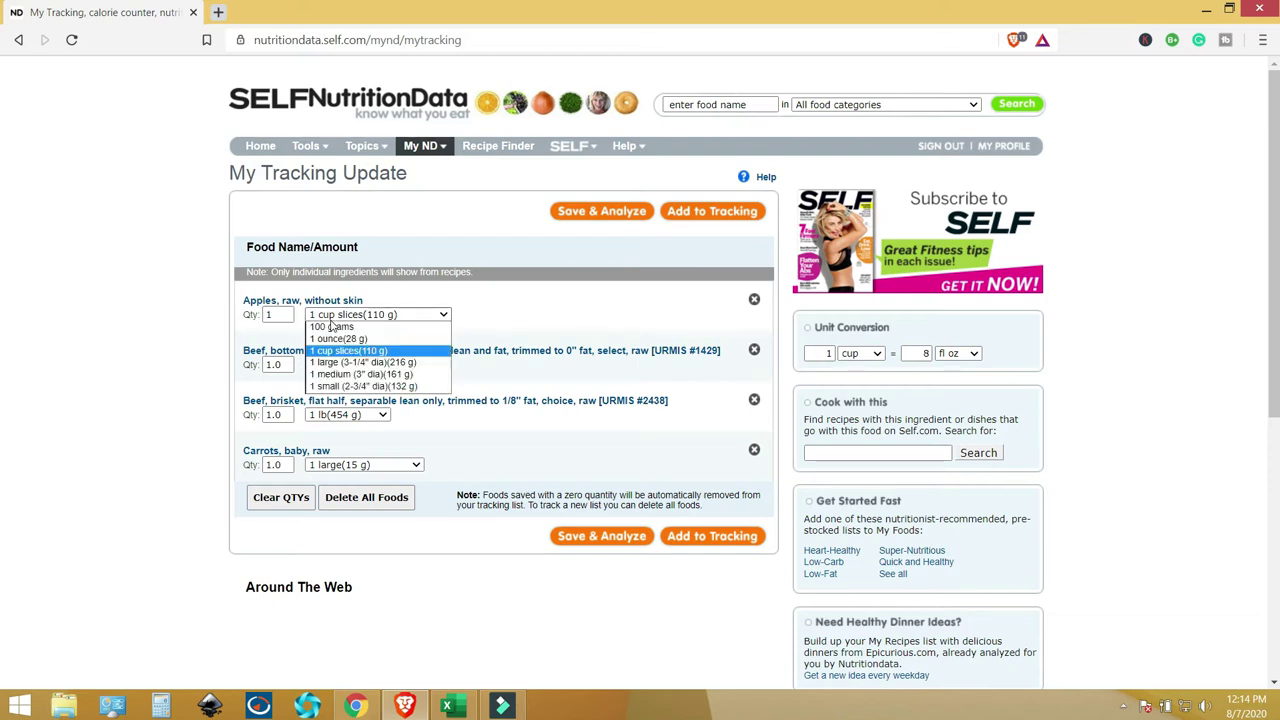
left_click(345, 374)
- Change the beef sirloin quantity to 3 and remove the brisket from the list
left_click(272, 364)
double_click(272, 364)
type("3")
left_click(403, 371)
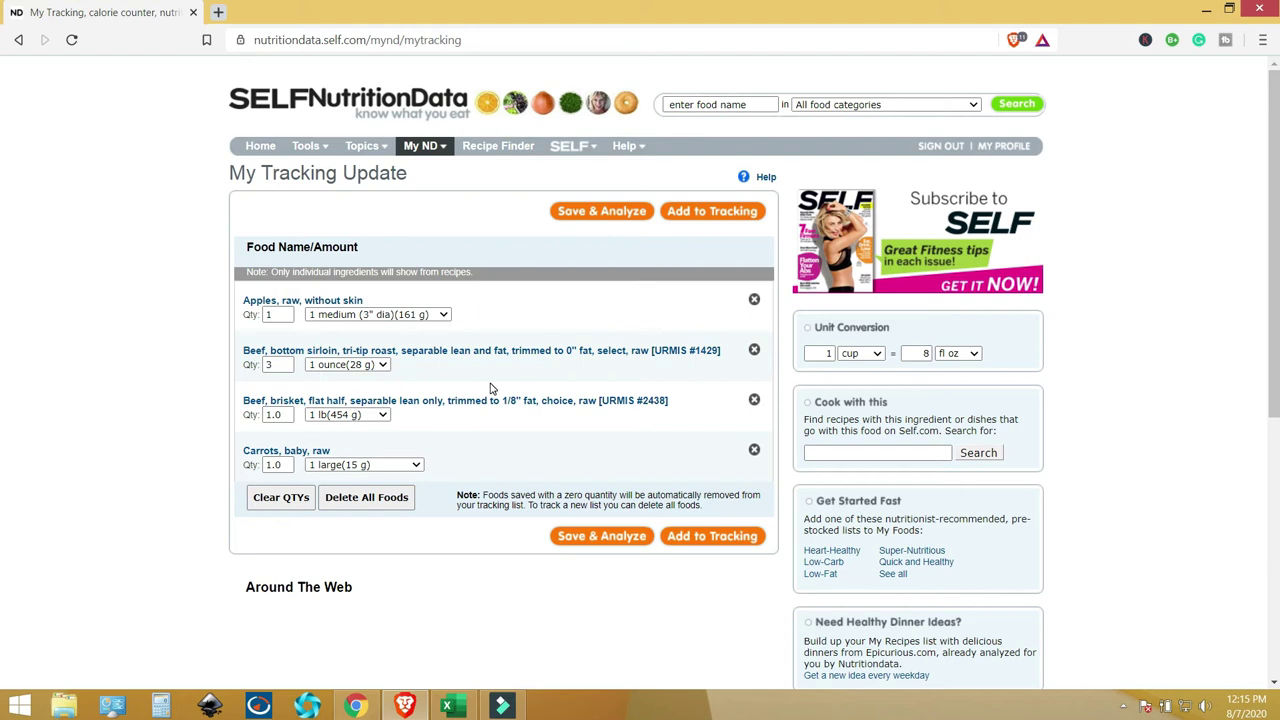
left_click(755, 401)
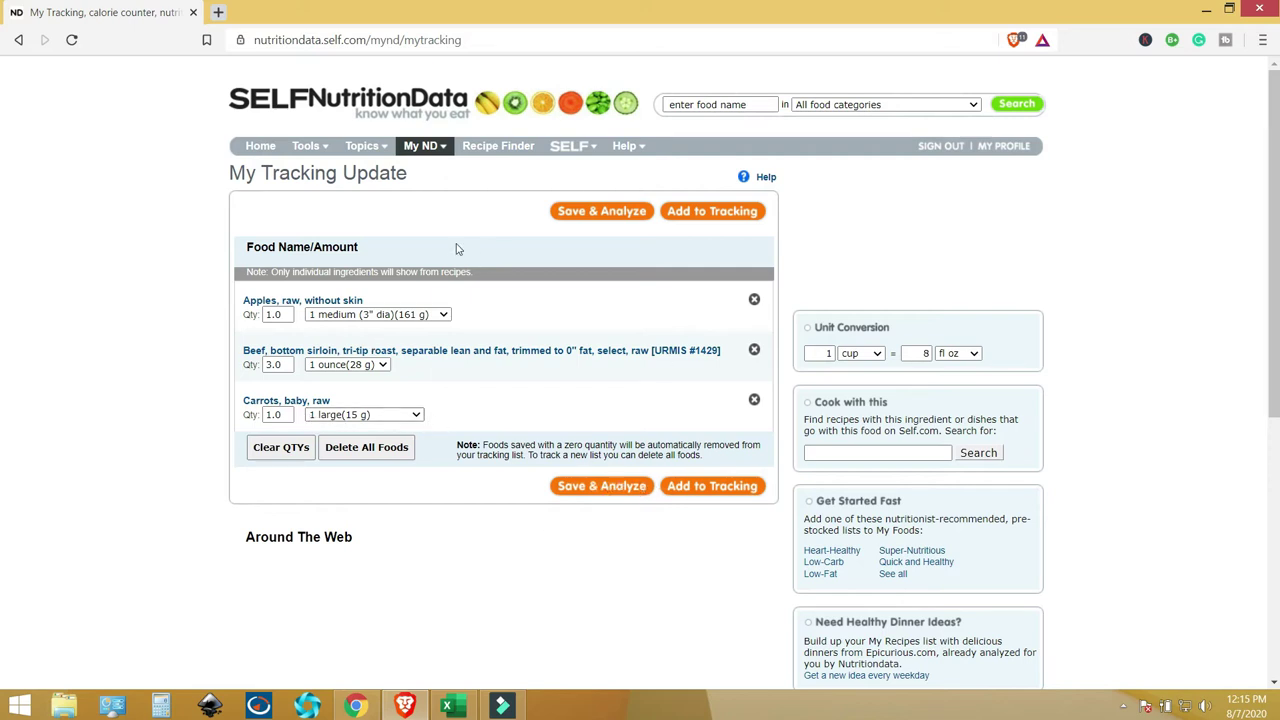
- Save and analyze the list, then scroll to the 214-calorie Nutrition Information tables
left_click(615, 491)
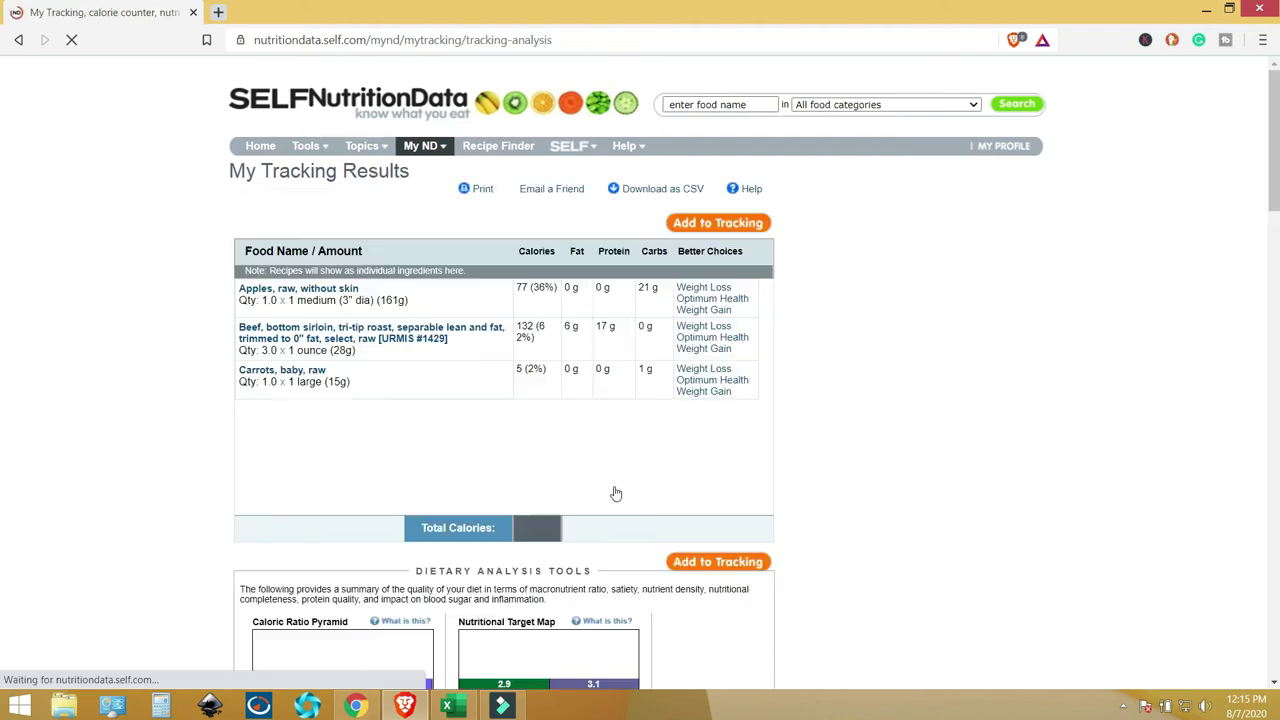
scroll(615, 493, "down", 3)
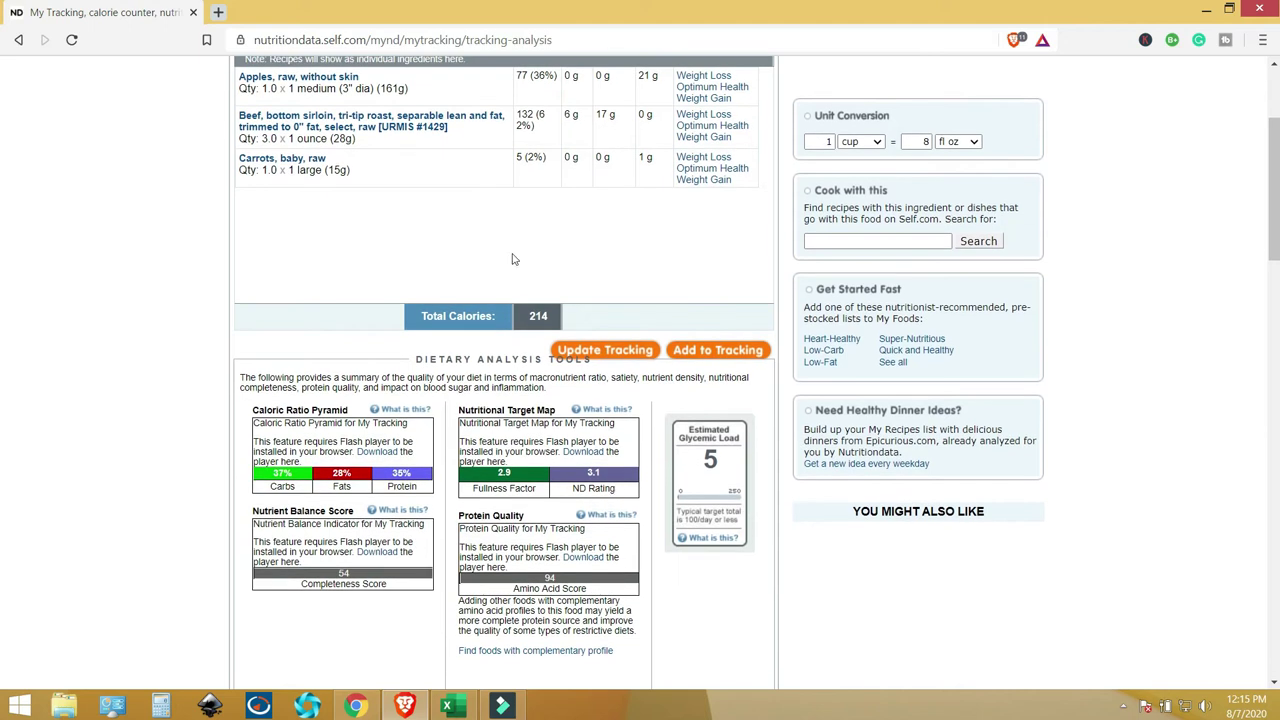
scroll(505, 443, "down", 3)
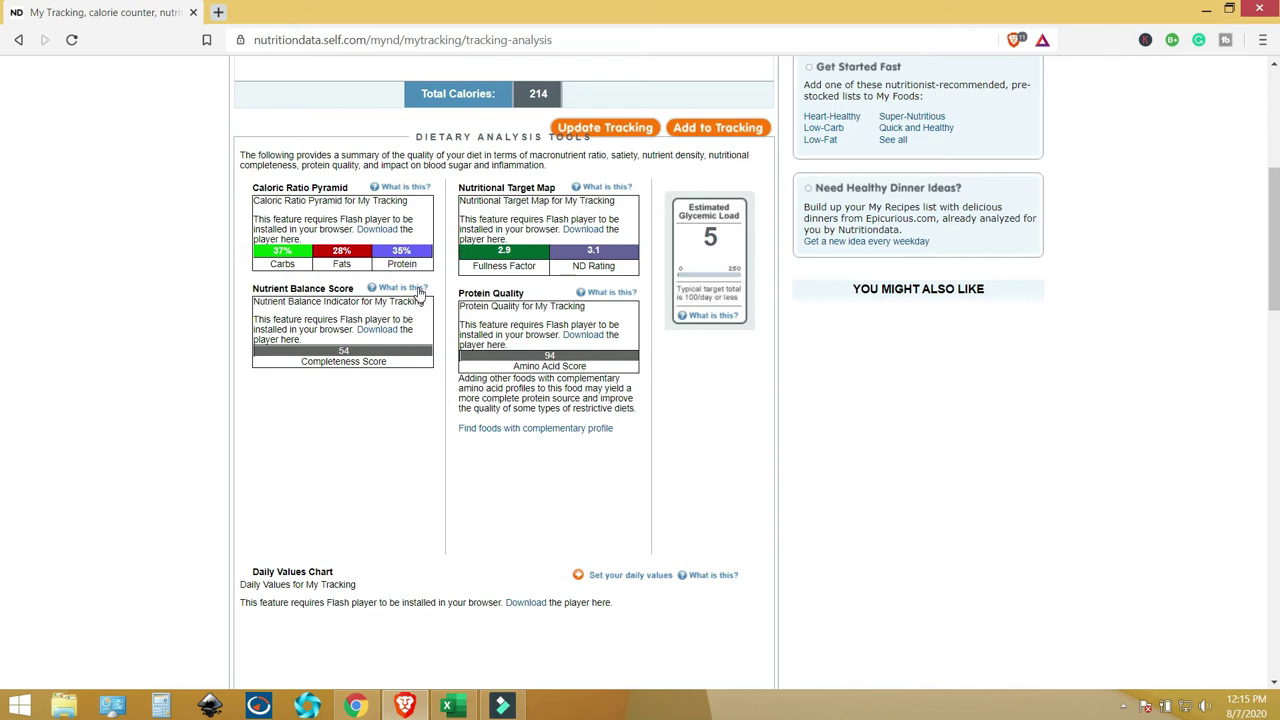
scroll(529, 499, "down", 5)
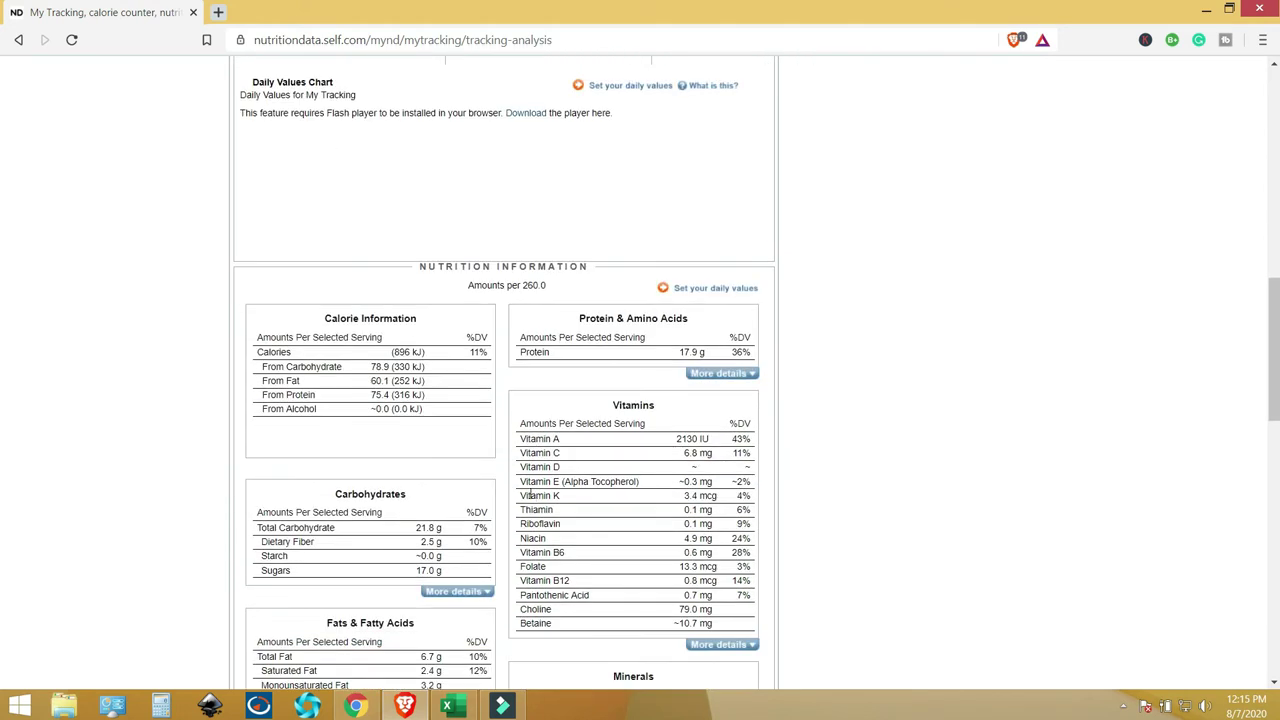
scroll(529, 494, "down", 2)
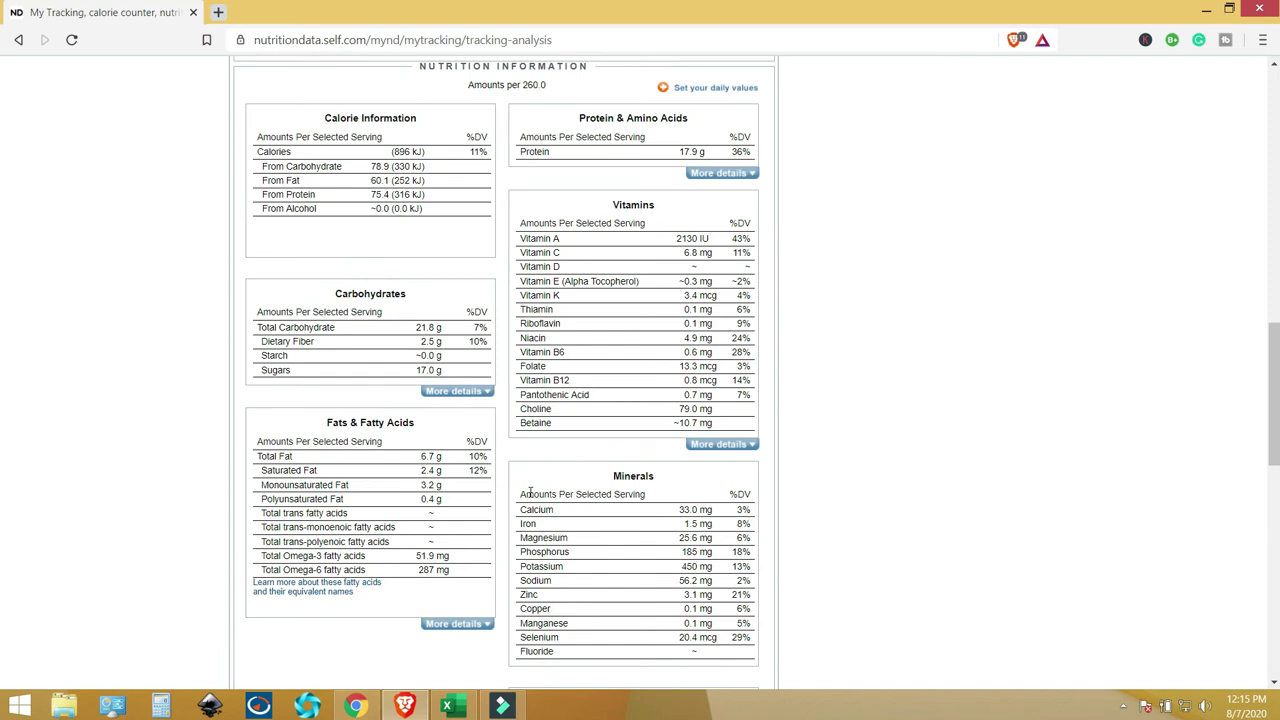
scroll(530, 492, "up", 1)
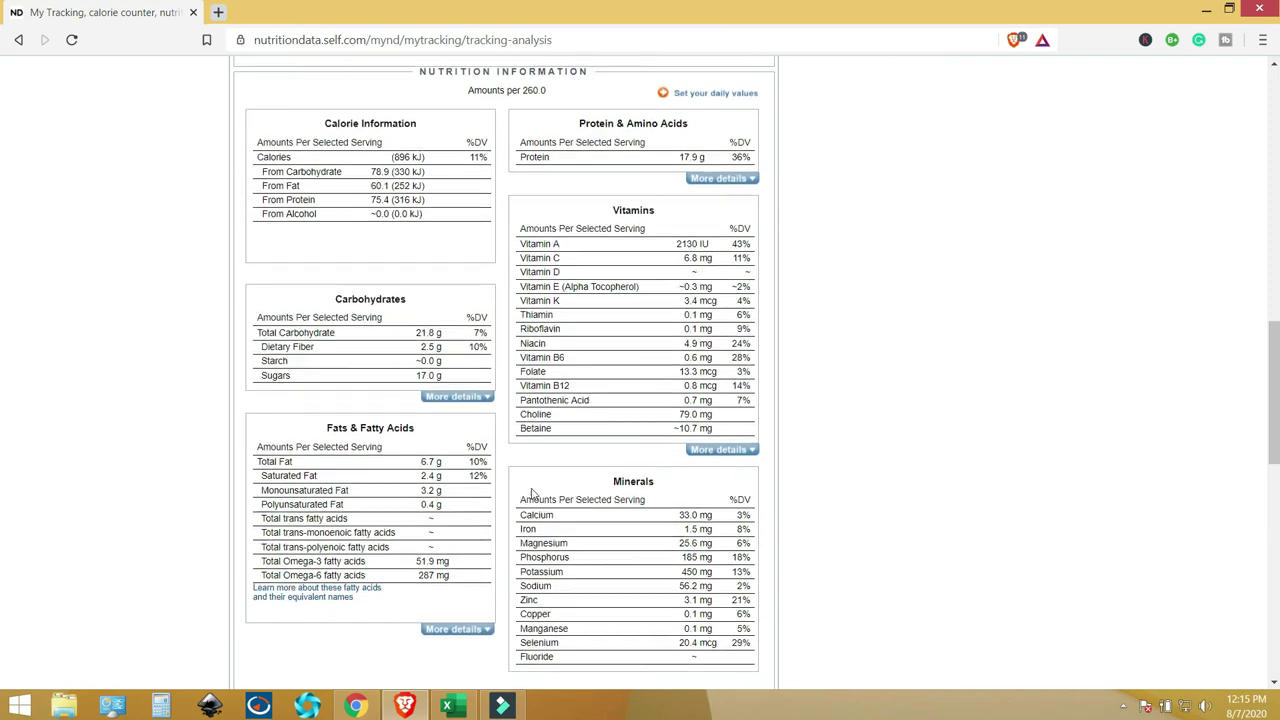
- Expand the Protein & Amino Acids and Vitamins tables to their full breakdowns
left_click(726, 180)
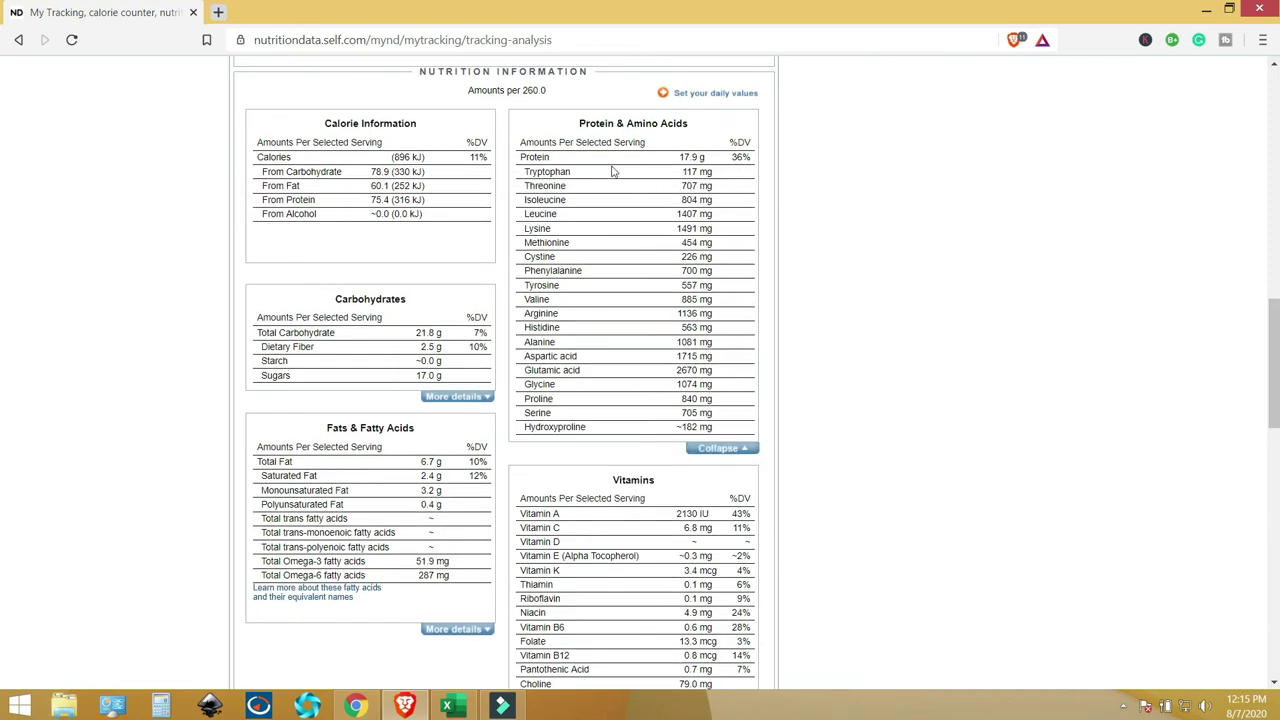
scroll(641, 403, "down", 2)
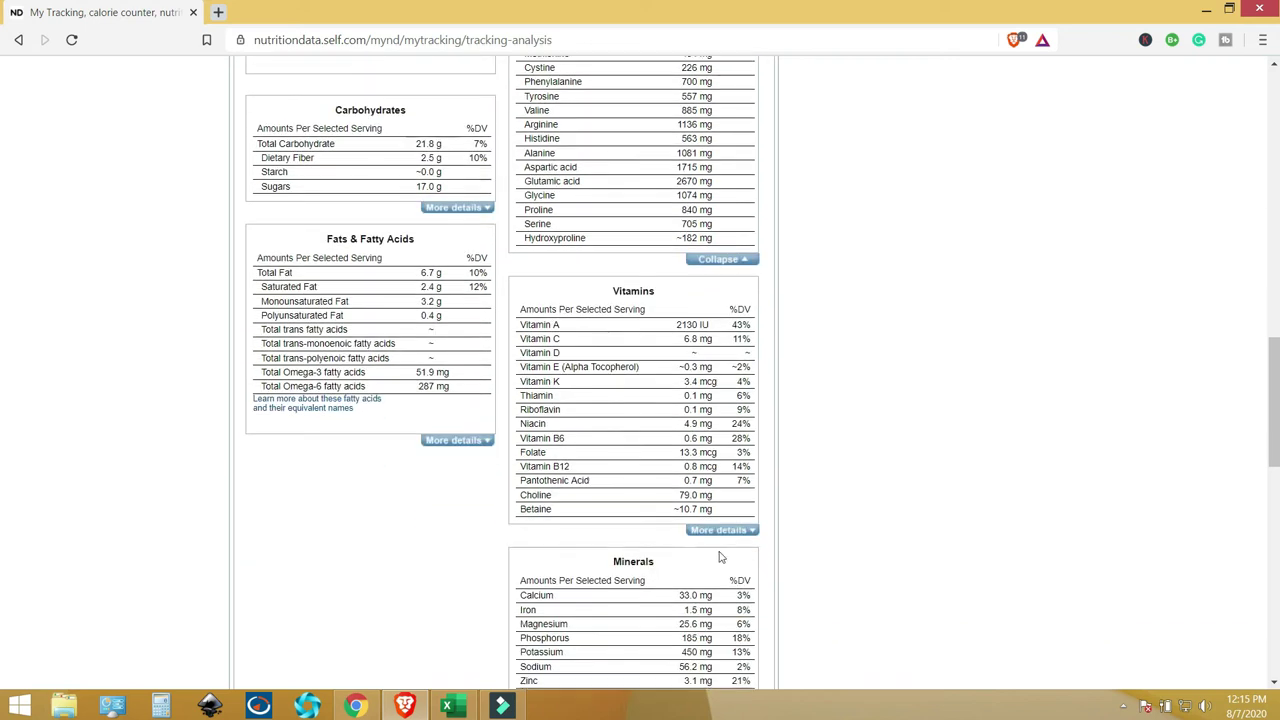
left_click(741, 531)
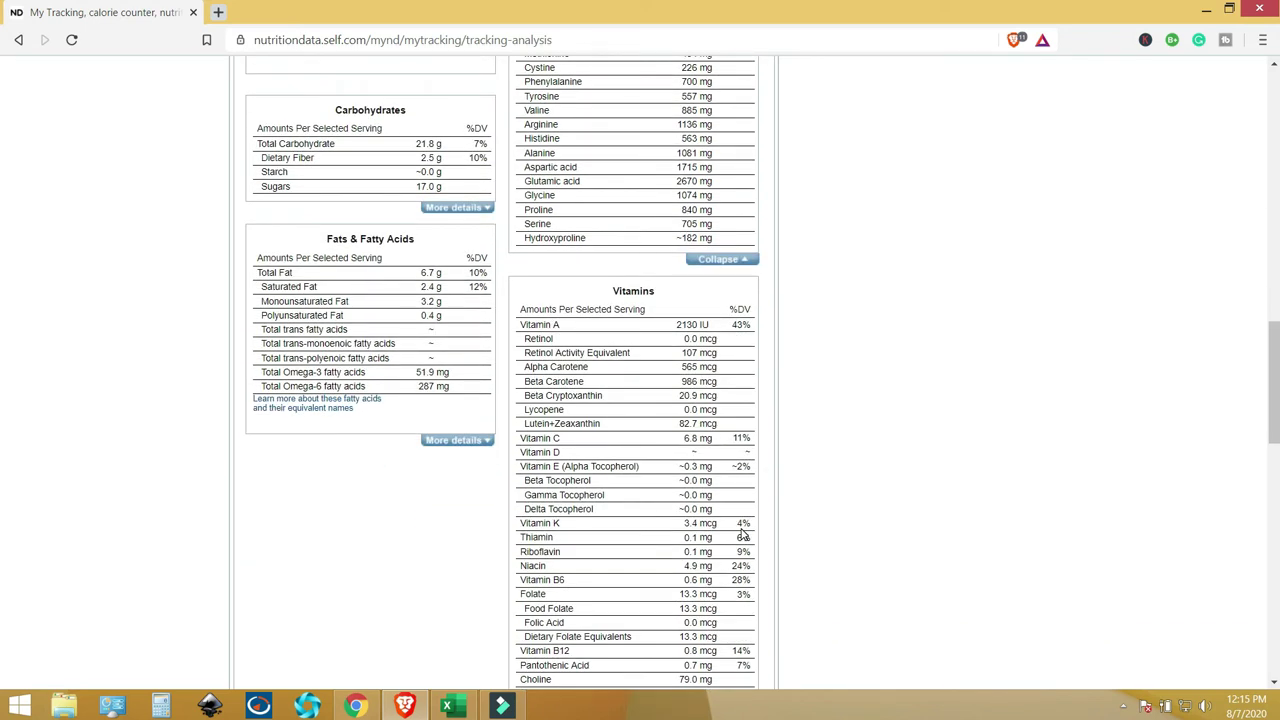
- Expand the Carbohydrates sugars and Fats & Fatty Acids detail rows
scroll(743, 533, "down", 1)
scroll(700, 450, "down", 1)
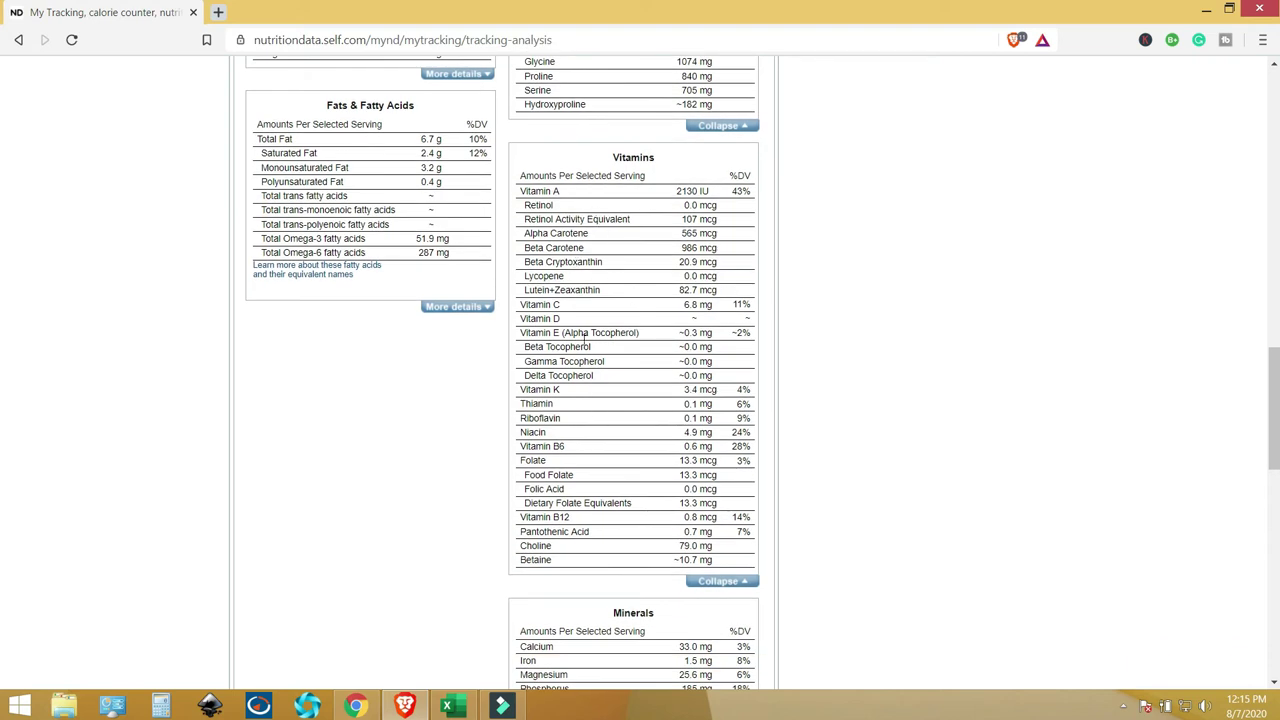
scroll(600, 450, "down", 3)
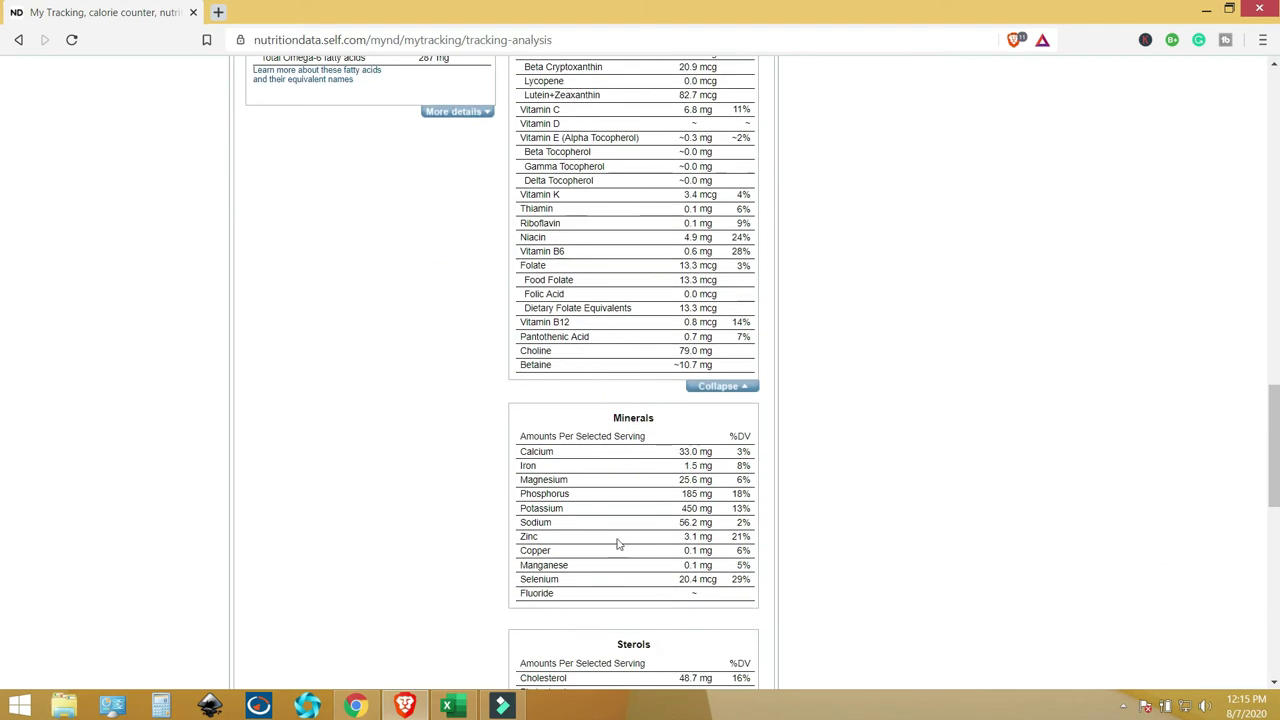
scroll(447, 255, "up", 6)
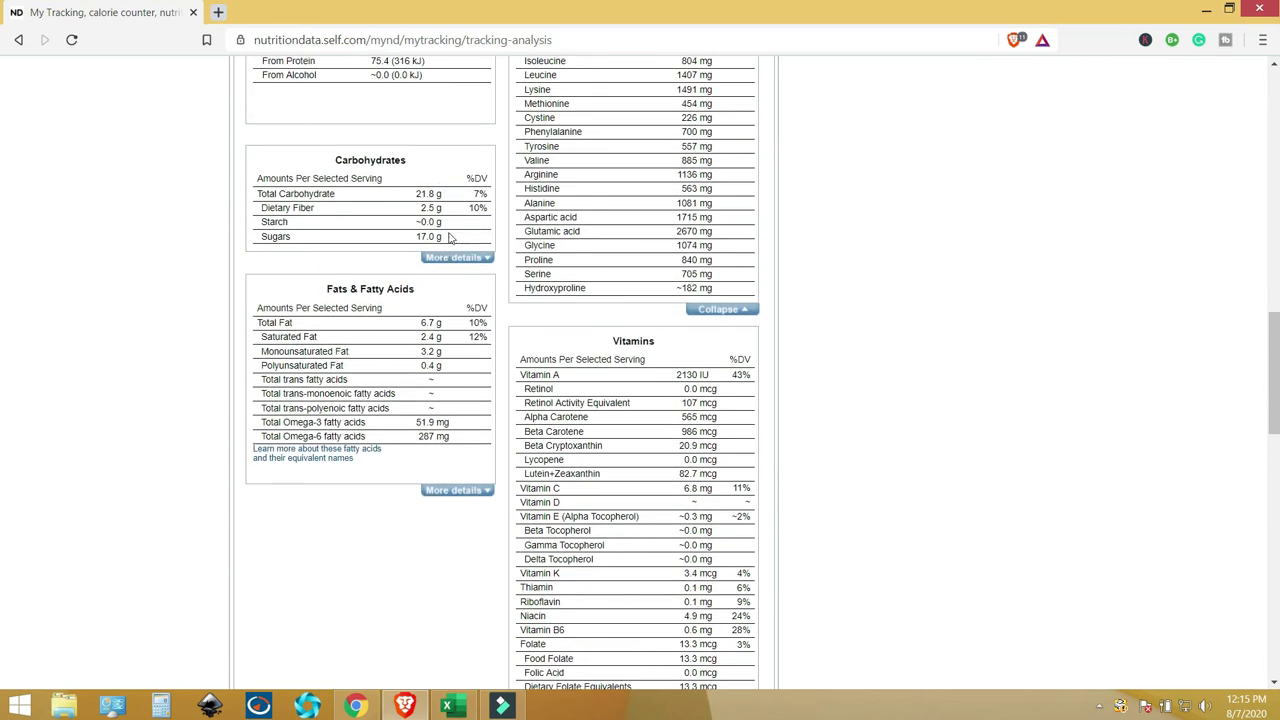
left_click(455, 258)
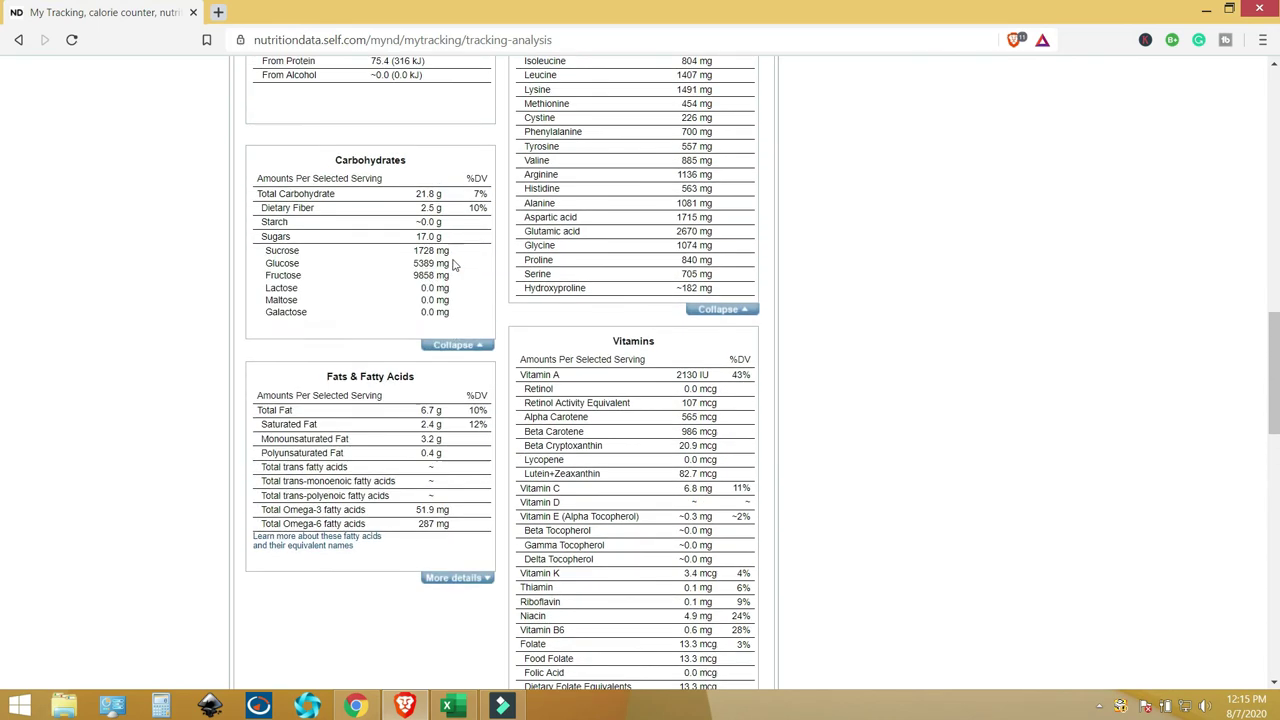
left_click(438, 578)
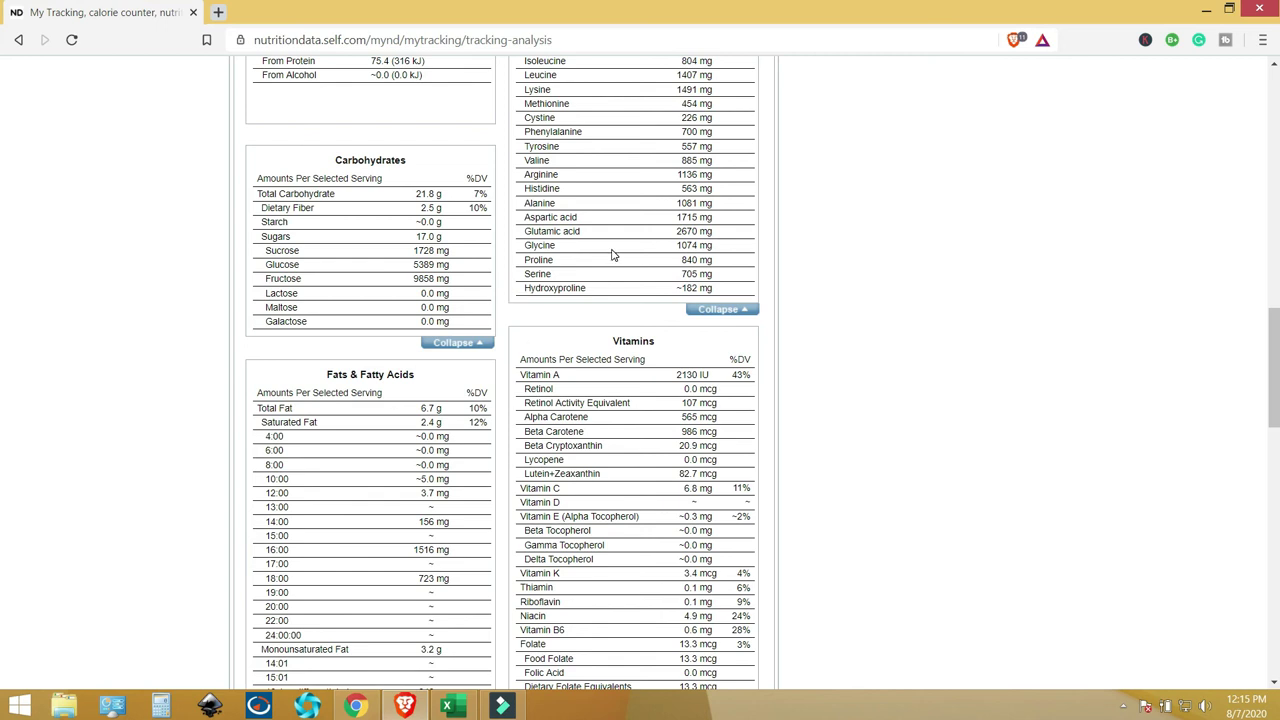
scroll(614, 257, "up", 3)
scroll(611, 251, "up", 1)
scroll(591, 211, "down", 3)
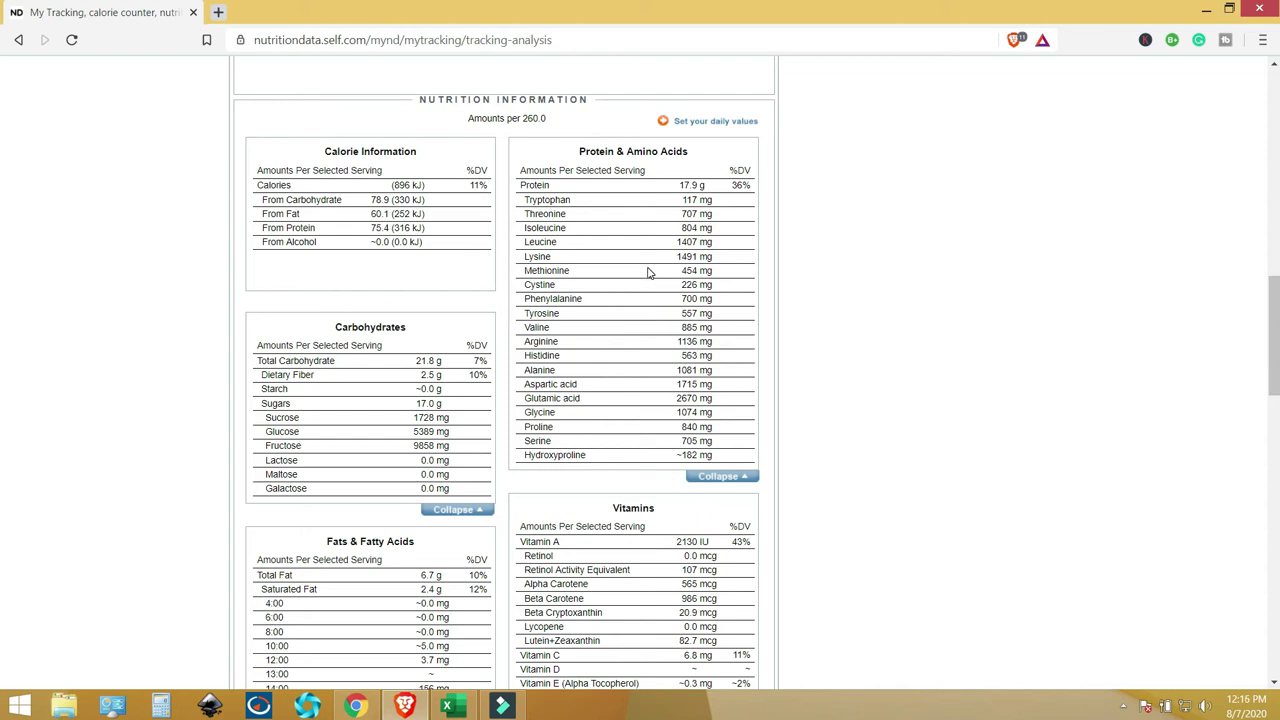
scroll(638, 396, "down", 3)
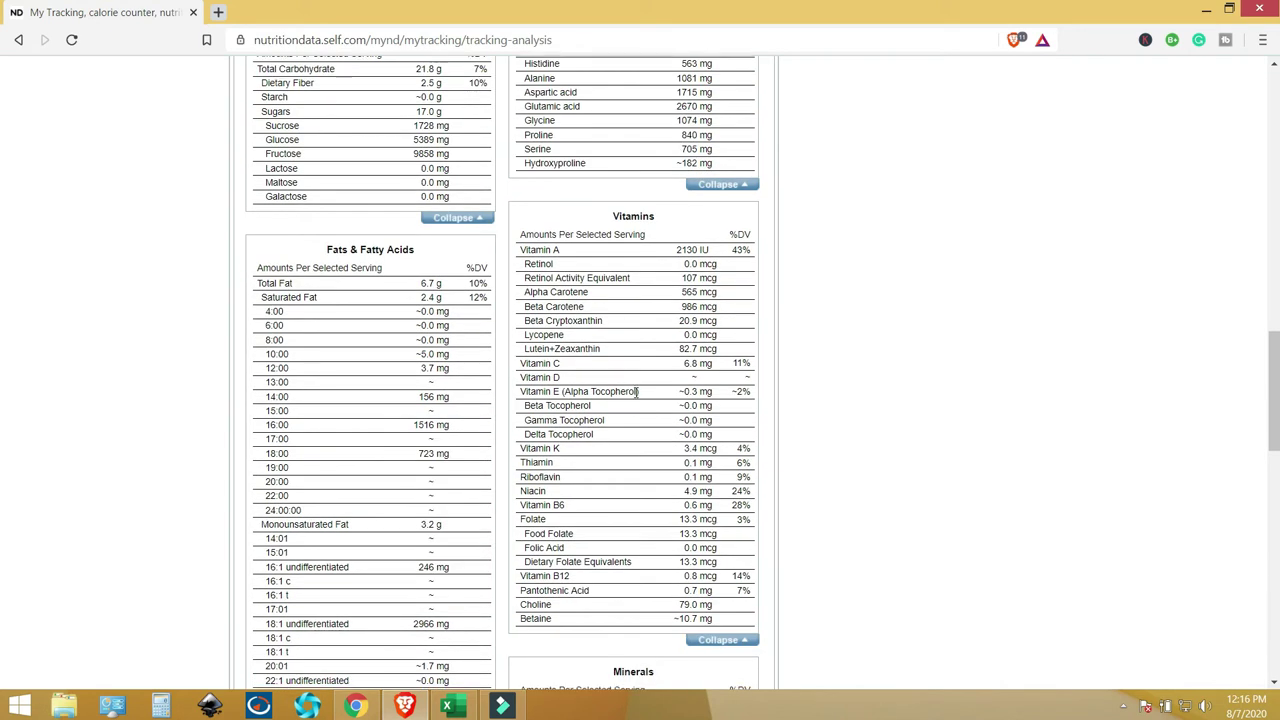
scroll(636, 393, "down", 1)
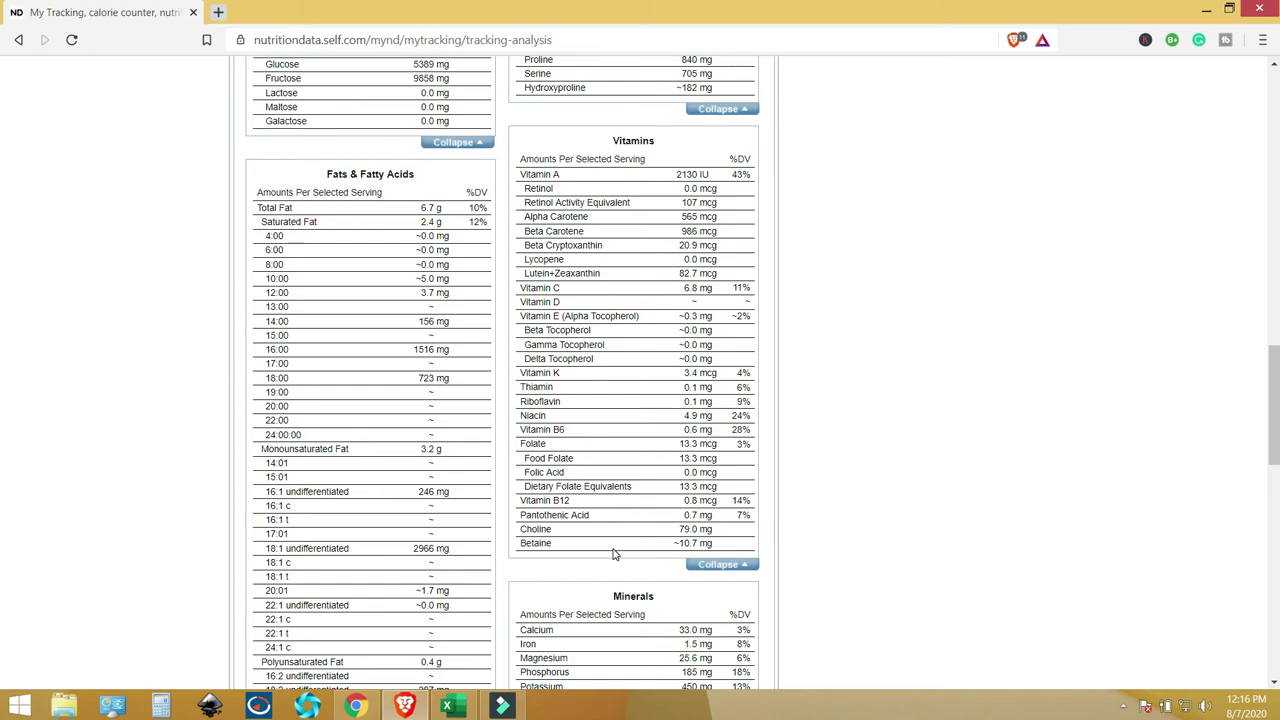
scroll(614, 554, "down", 2)
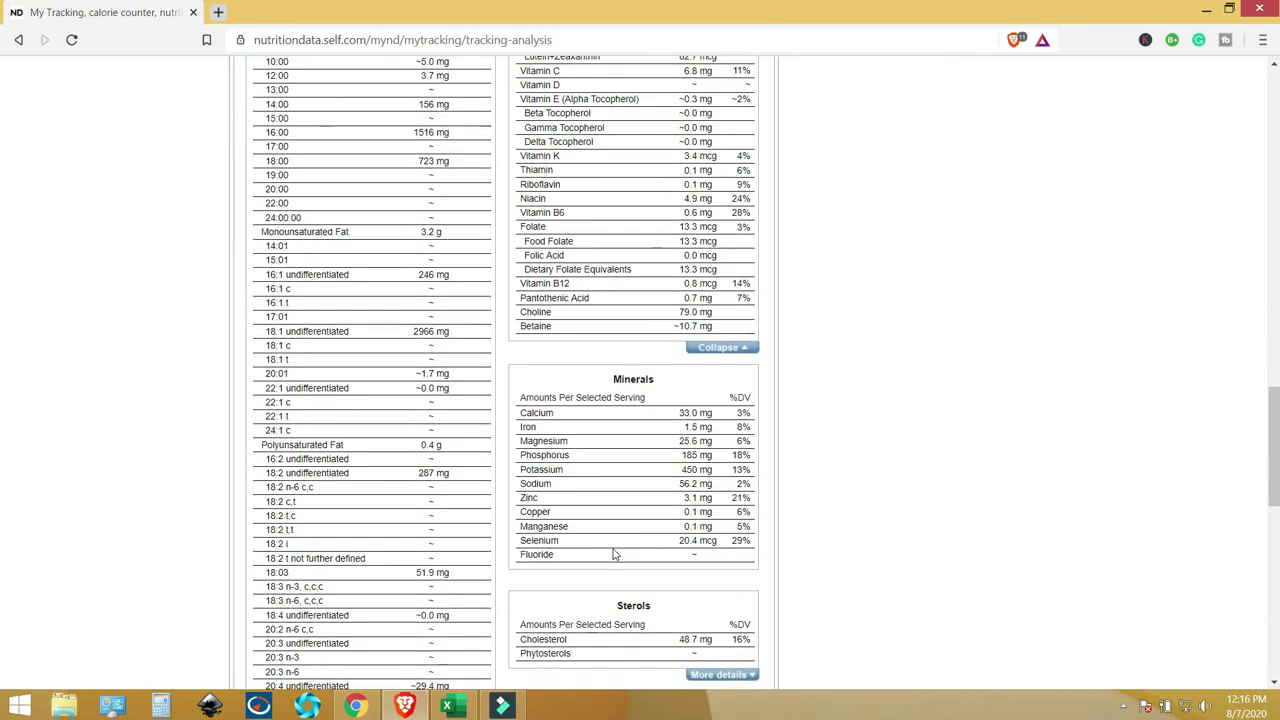
scroll(605, 452, "up", 15)
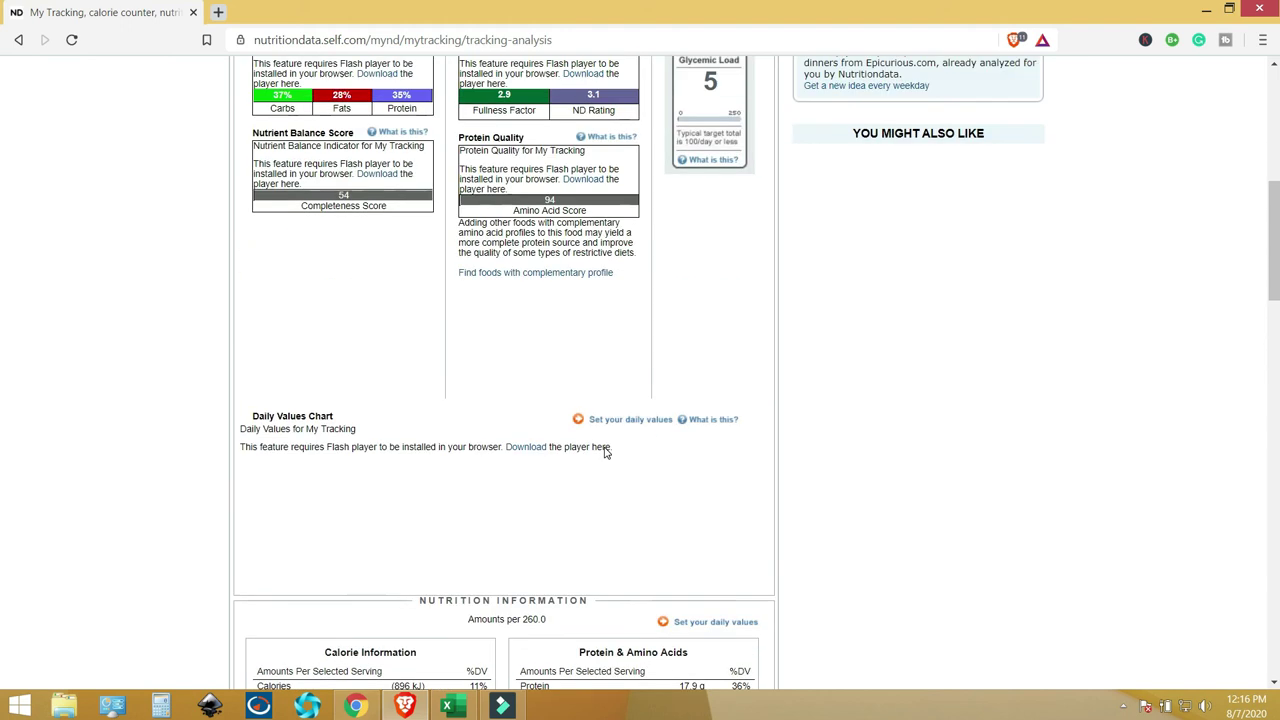
scroll(605, 452, "up", 1)
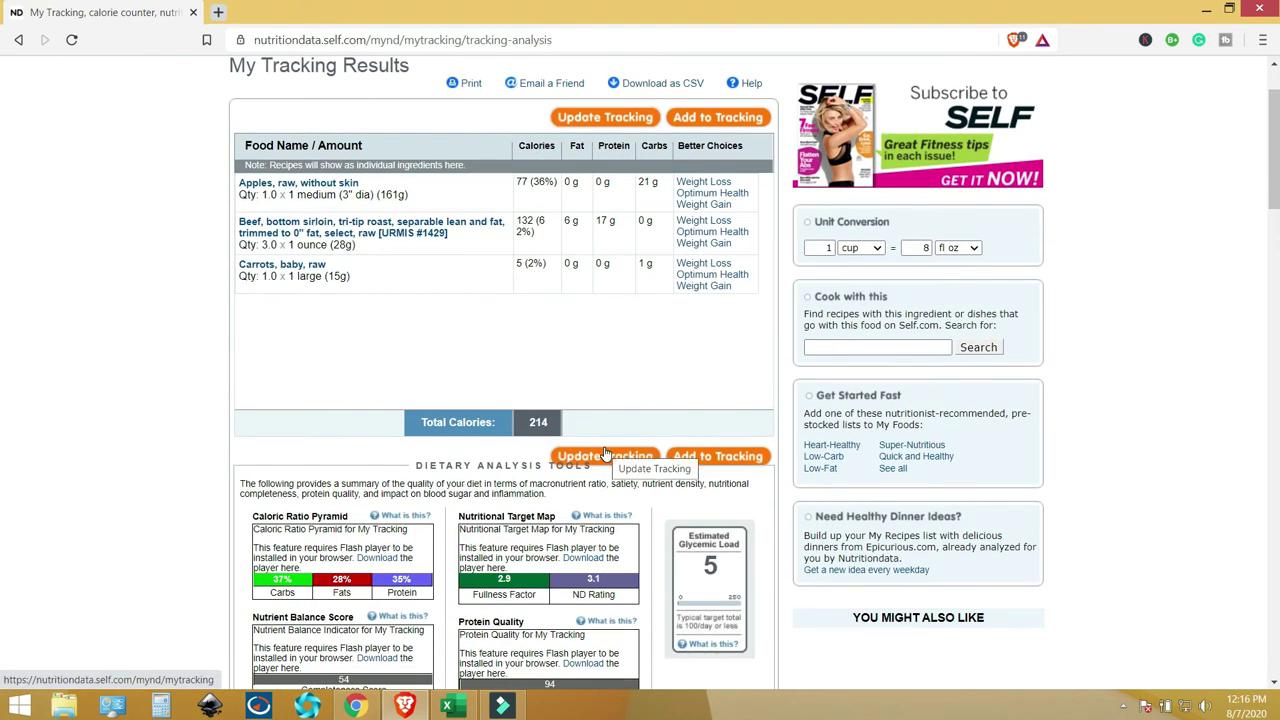
scroll(605, 452, "up", 1)
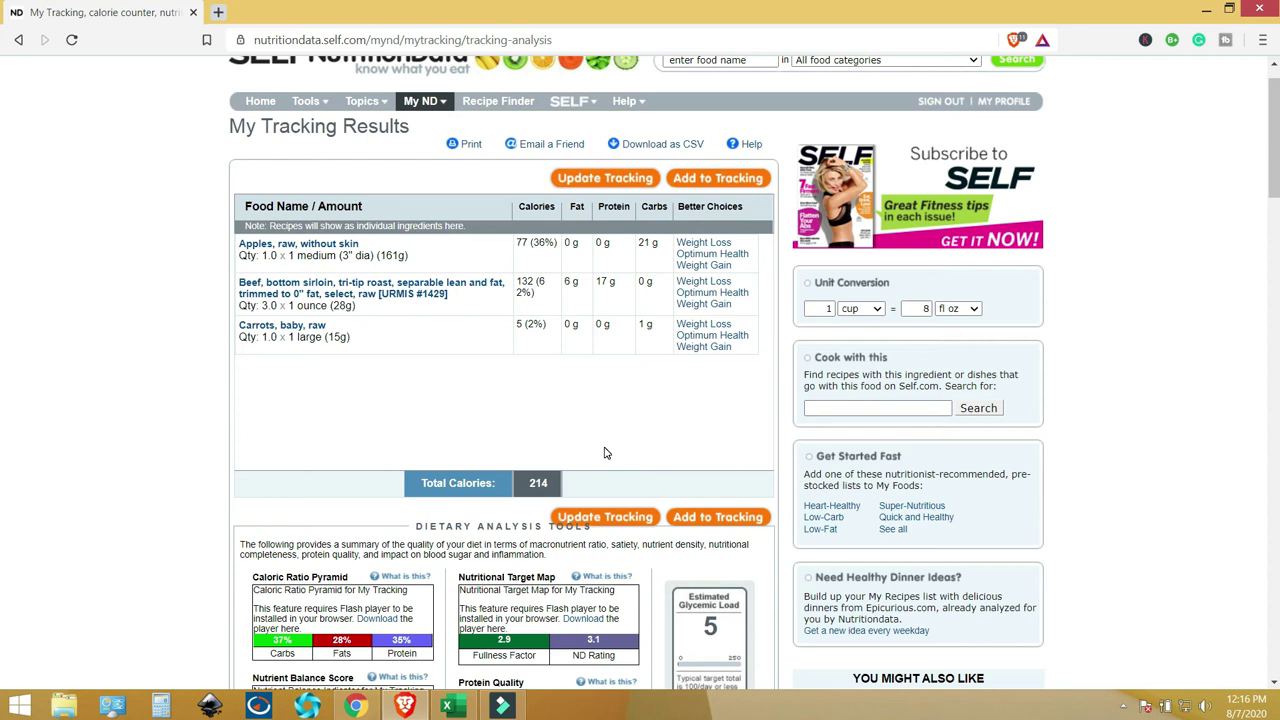
scroll(670, 449, "down", 3)
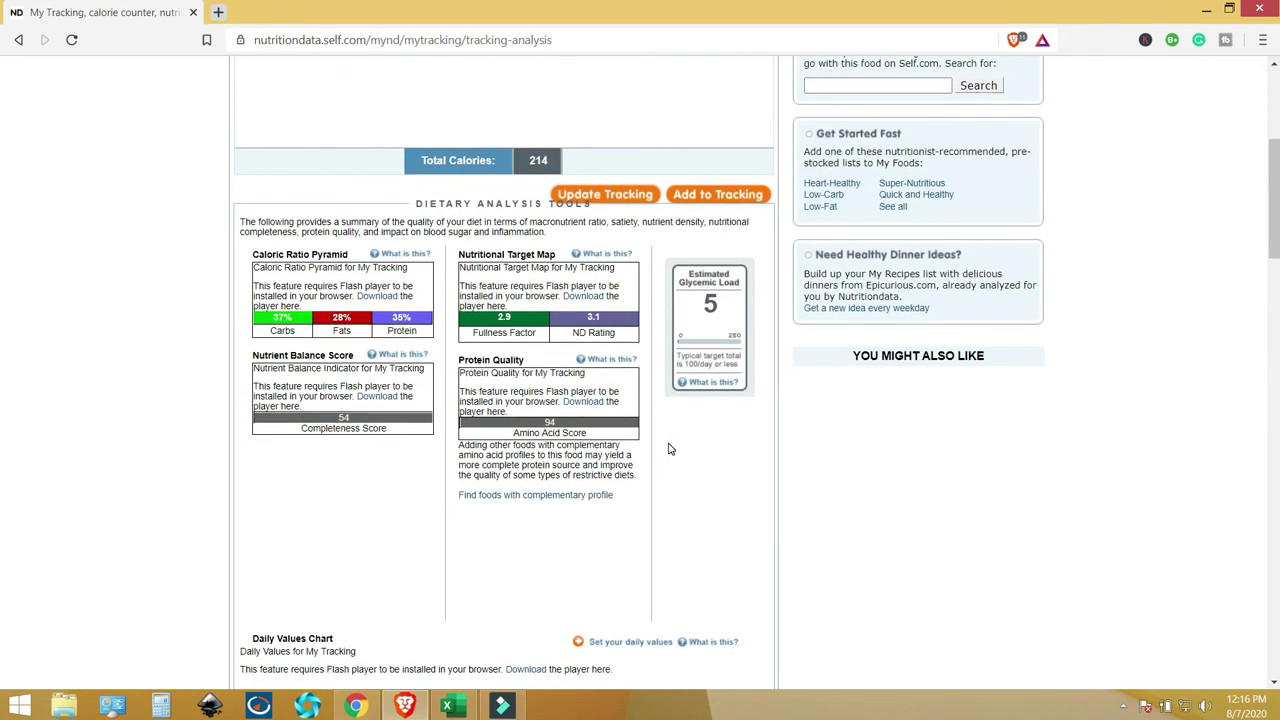
scroll(431, 390, "down", 4)
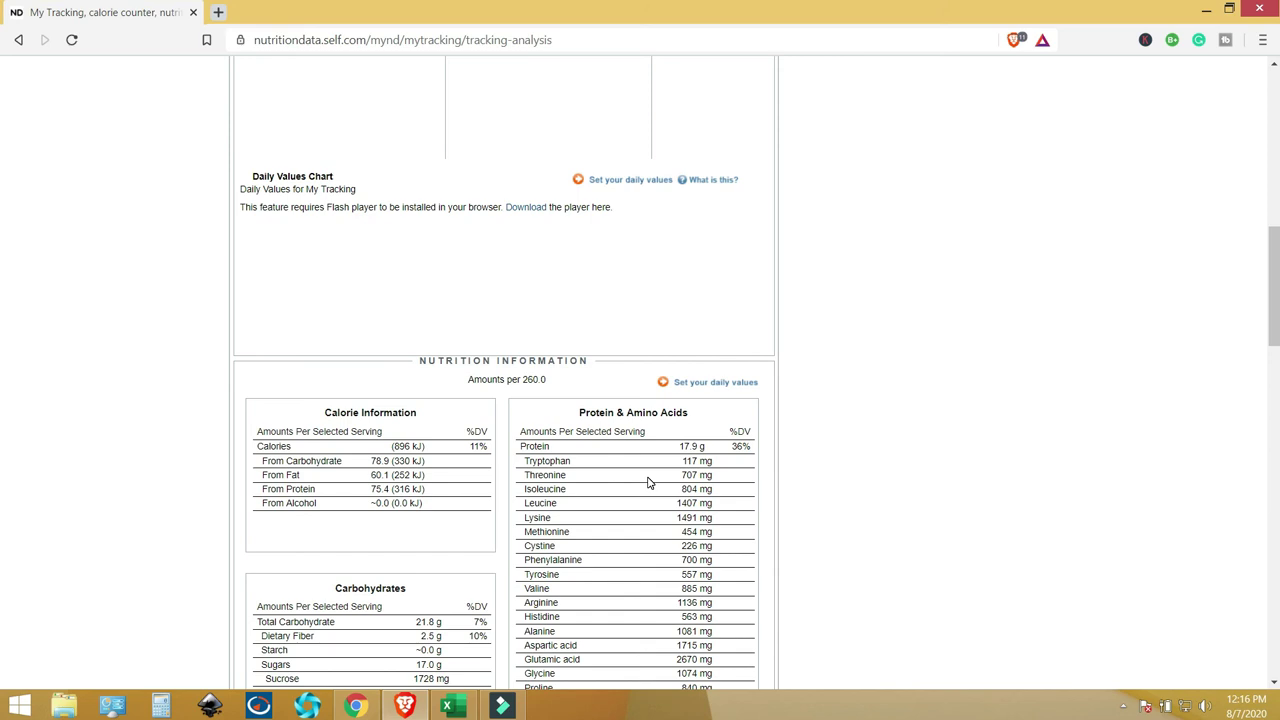
scroll(648, 483, "up", 7)
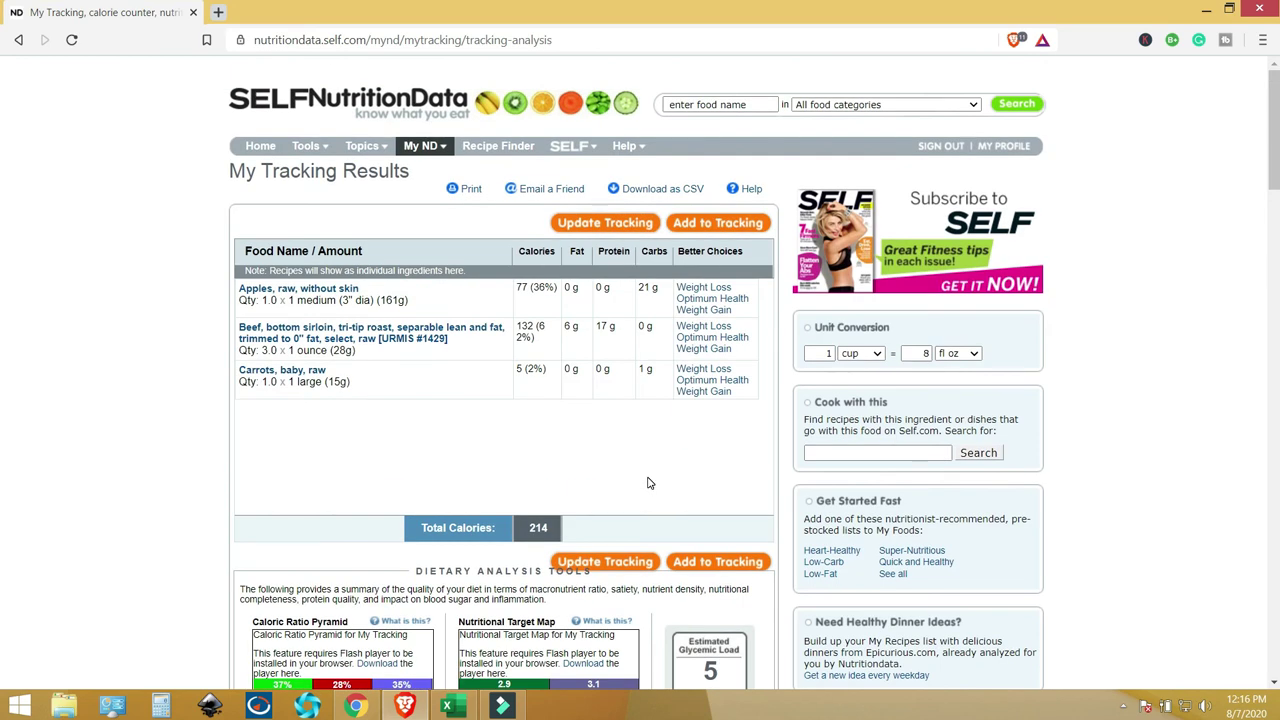